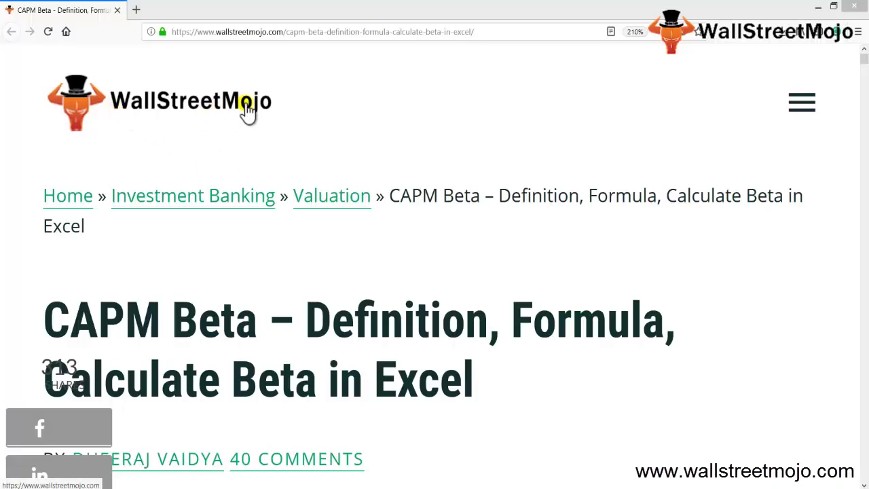
Step: Highlight 'CAPM Bet', then ' Defin' from Definition, in the CAPM Beta article heading
click(53, 314)
drag(52, 314, 236, 333)
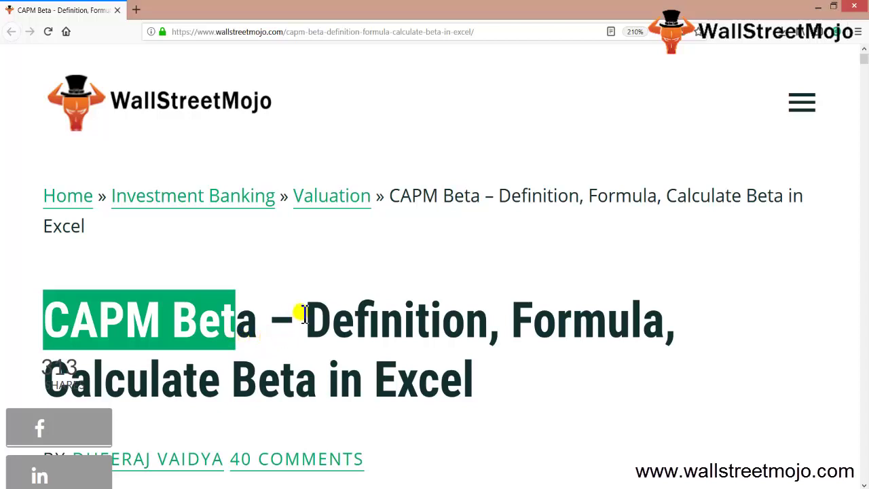
drag(302, 318, 397, 320)
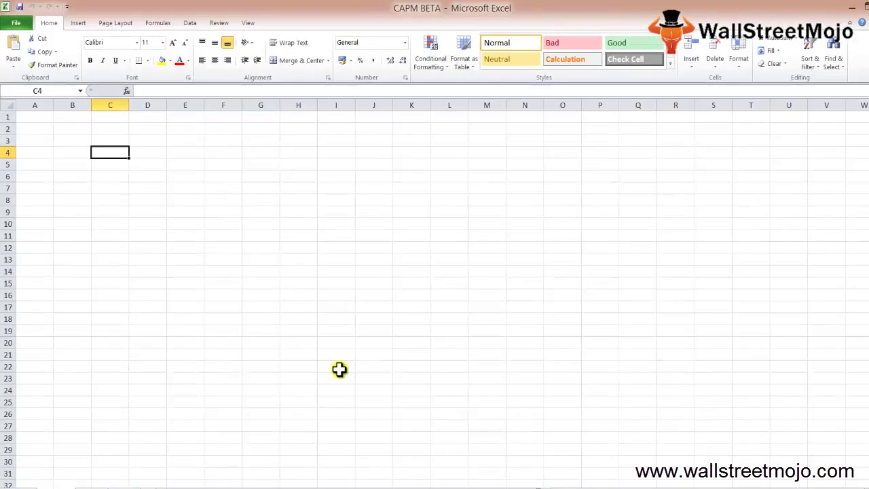
Step: Enter column labels A in D5 and B in E5
click(184, 199)
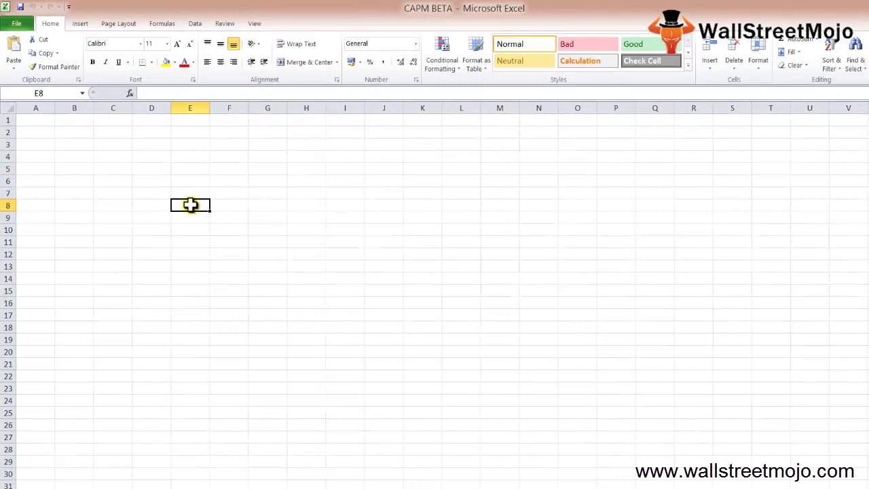
key(Up)
key(Up)
key(Up)
key(Left)
key(Down)
key(Up)
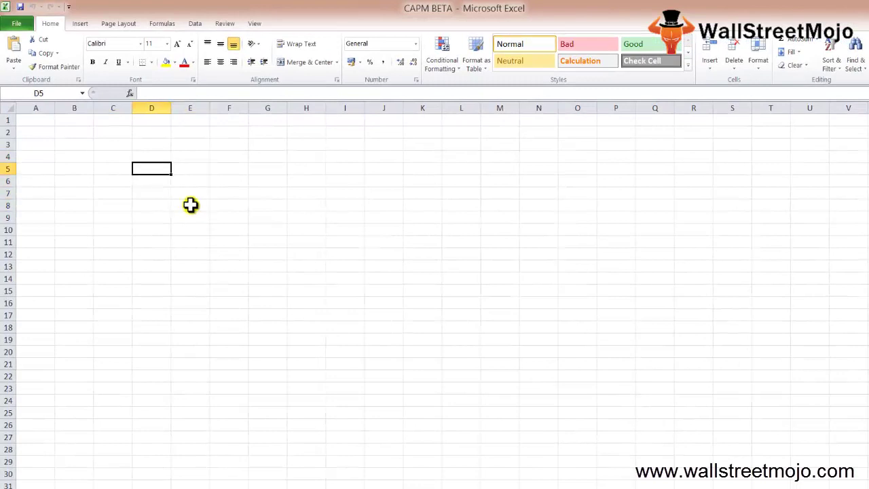
text(a)
key(Return)
key(Up)
key(Right)
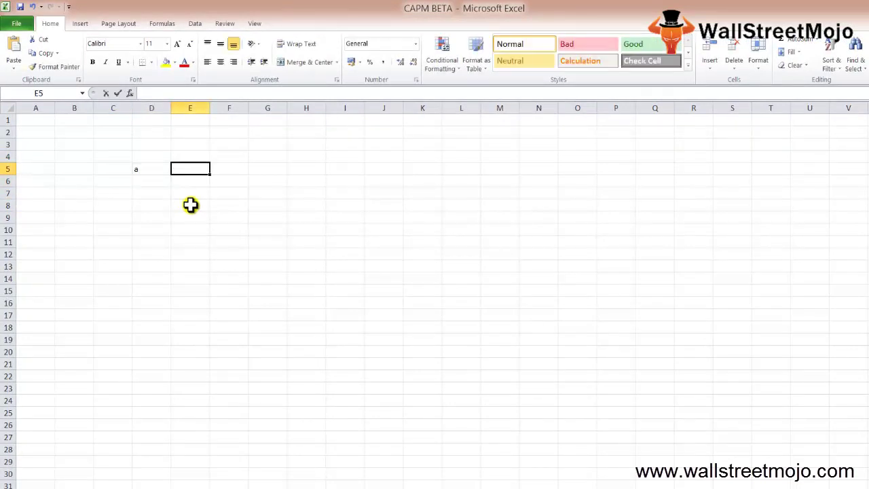
text(B)
key(Left)
text(A)
key(Right)
key(Left)
key(shift+Right)
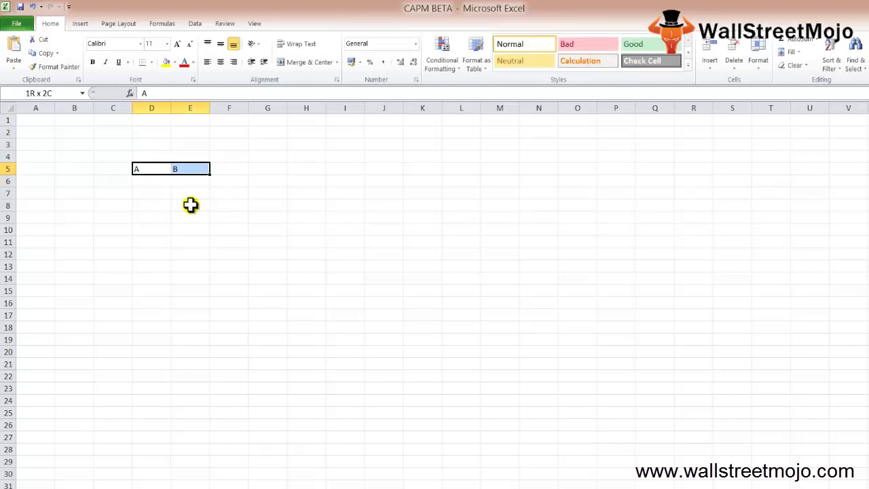
key(Down)
key(Up)
key(shift+Right)
Step: List Yes in D6 and CAPM in D7 beneath A
key(Down)
text(Yes)
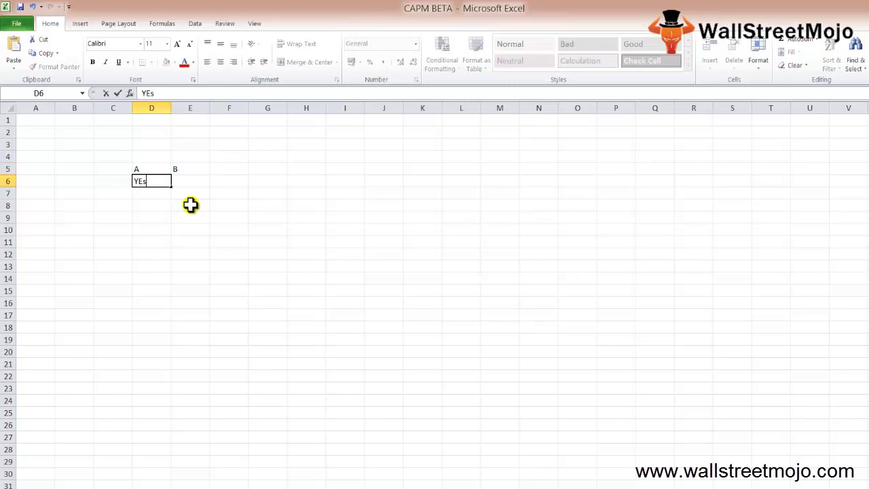
key(Return)
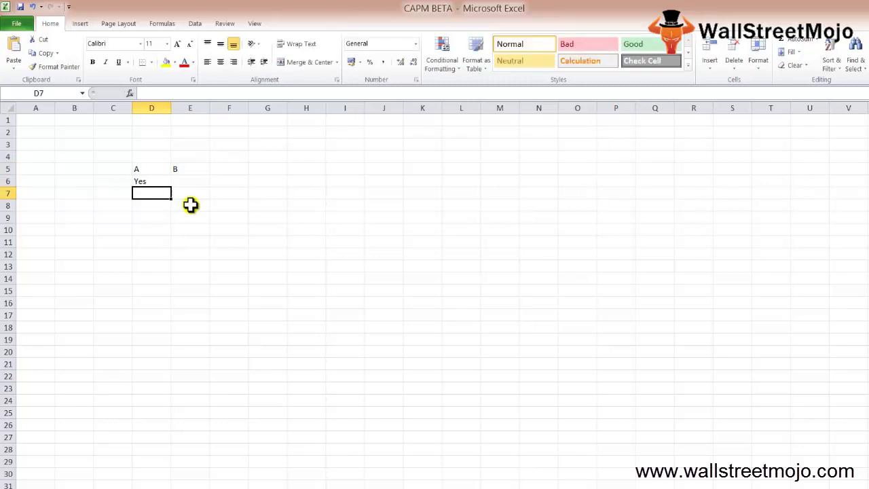
text(CAPM)
key(Return)
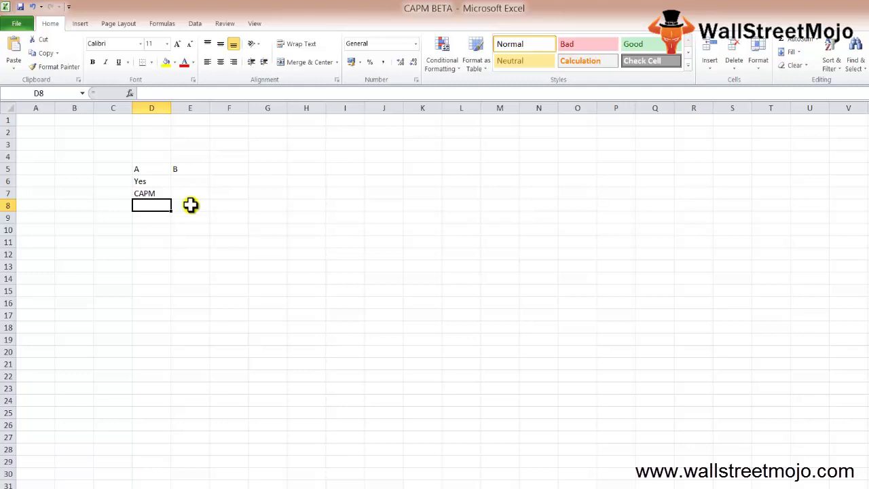
Step: Enter item number 1 in C9 and Def in D9
key(Right)
key(Right)
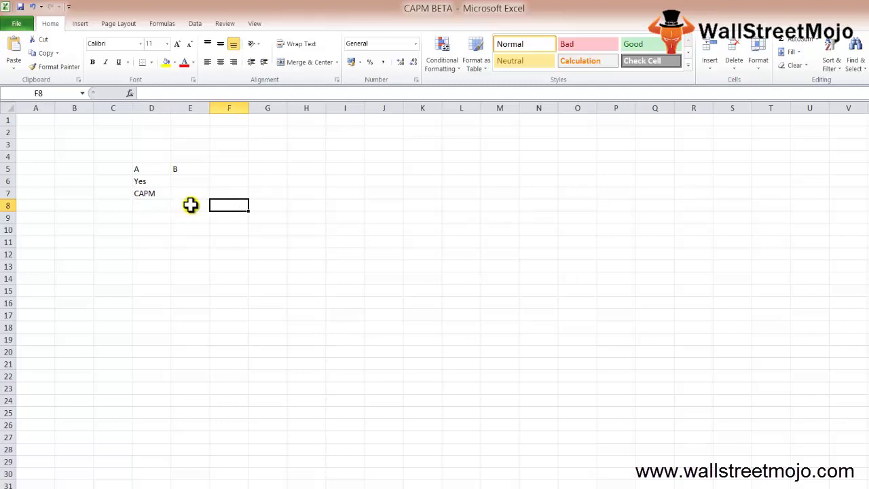
key(Left)
key(Left)
key(Down)
key(Left)
text(1)
key(Right)
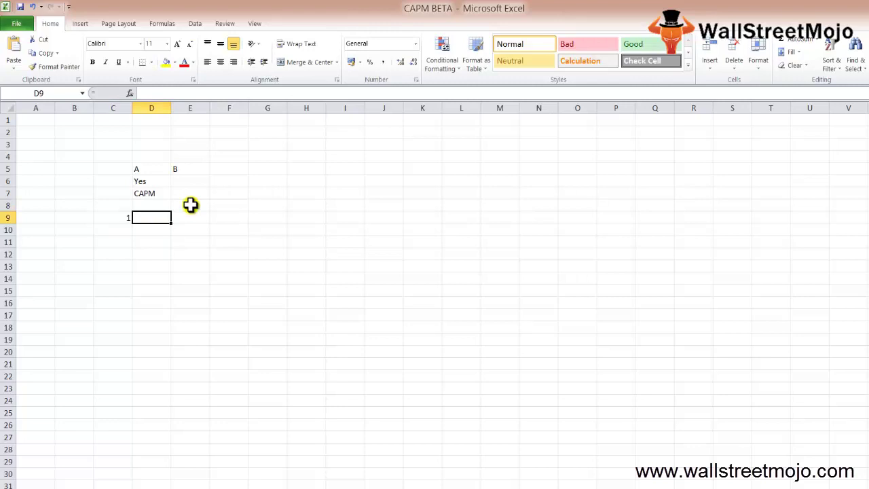
text(Def)
key(Return)
Step: Enter CAPM Beta in E9, correcting the 'CAPM Bets' typo
key(Up)
key(Up)
key(Right)
key(Down)
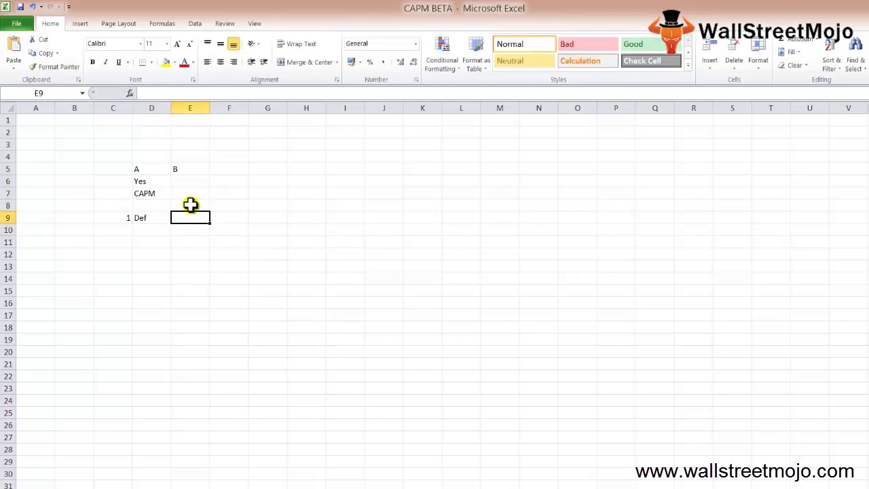
text(CAPM Bets)
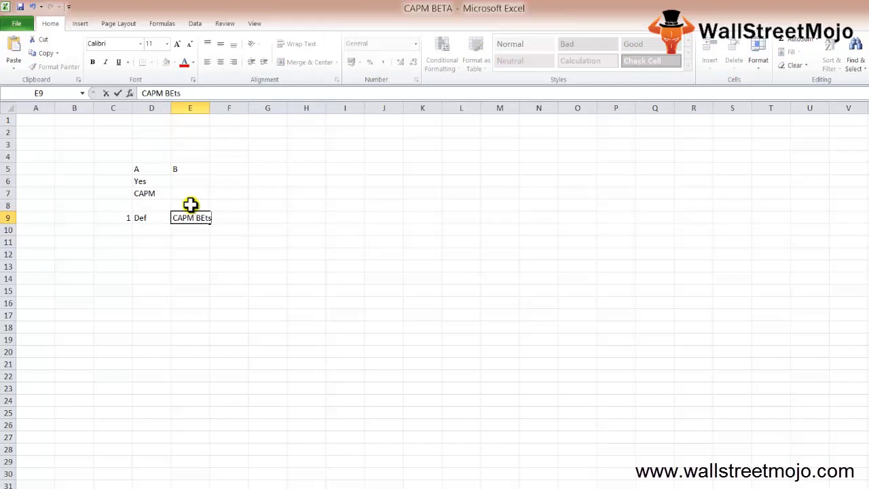
key(Return)
key(Up)
key(F2)
key(BackSpace)
text(a)
key(Return)
key(Up)
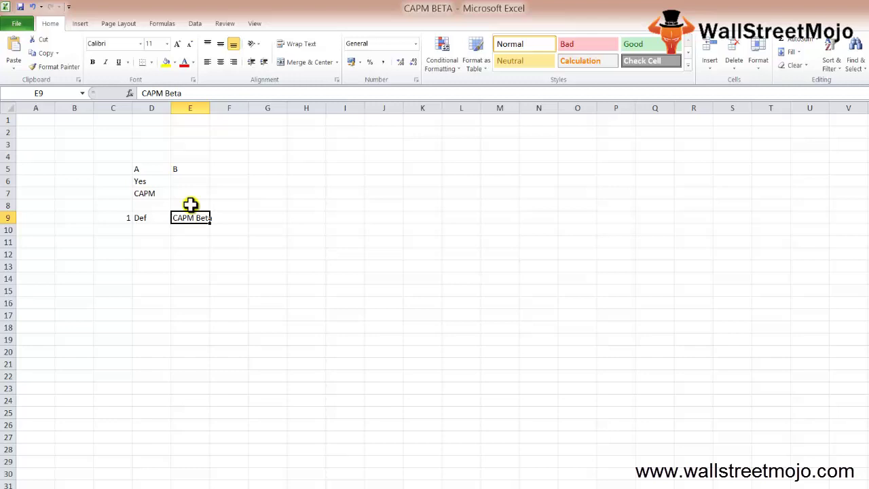
Step: Enter DCF in F9 to complete row 9
key(Right)
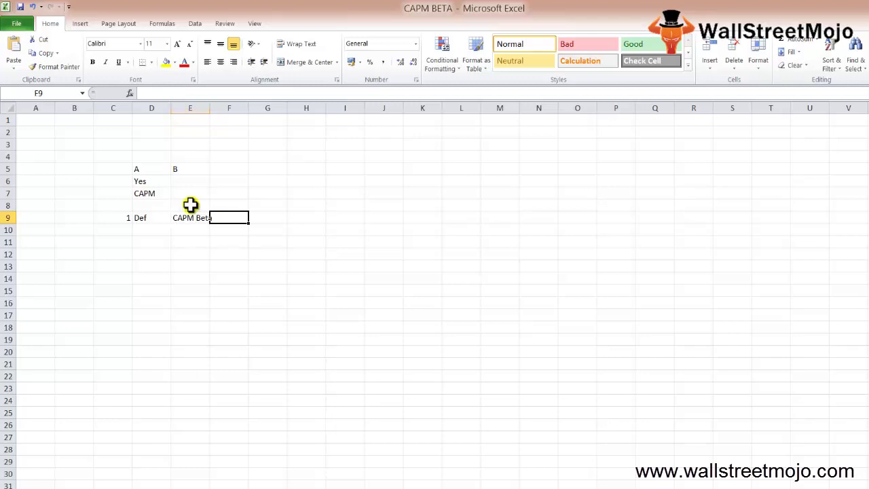
text(DCF)
key(Return)
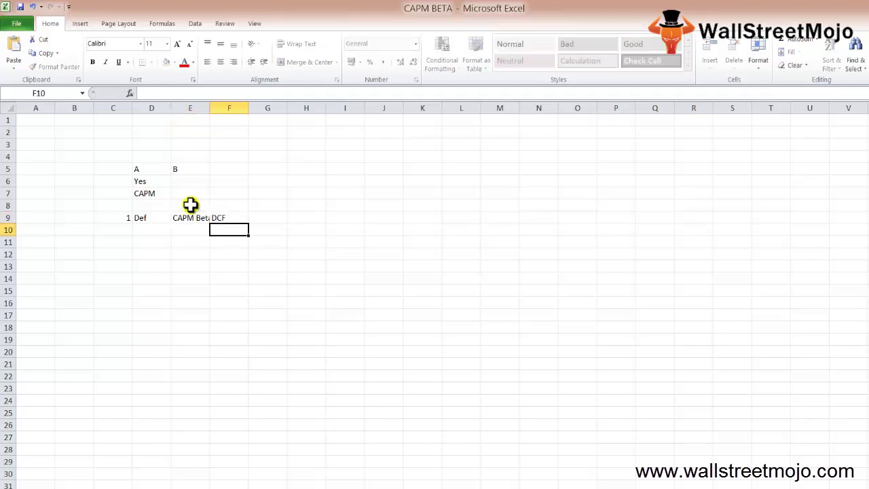
key(Up)
key(Right)
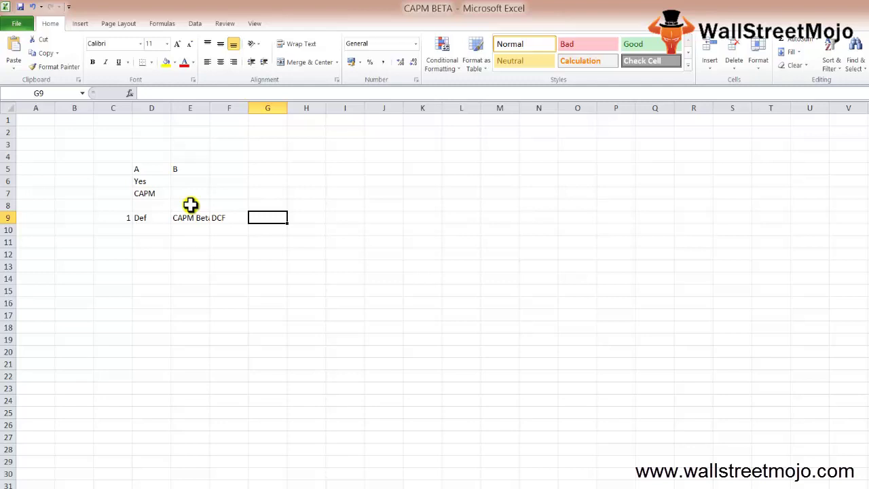
key(Right)
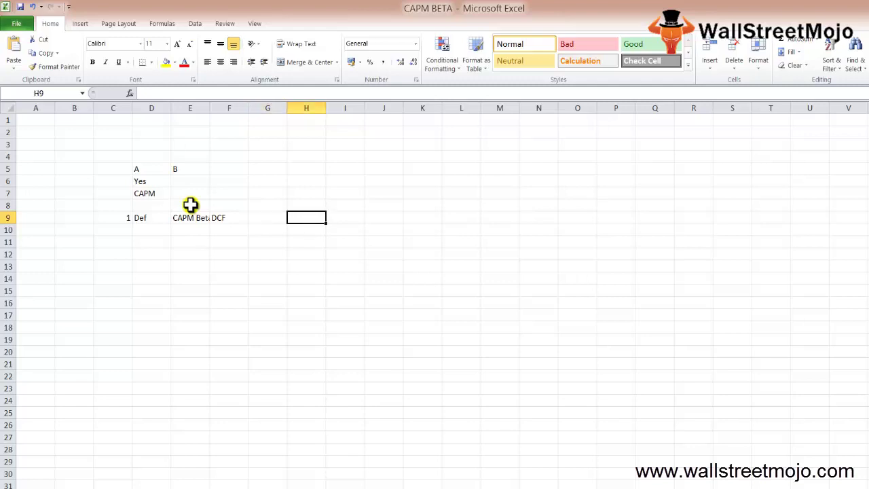
key(Left)
key(Left)
key(Down)
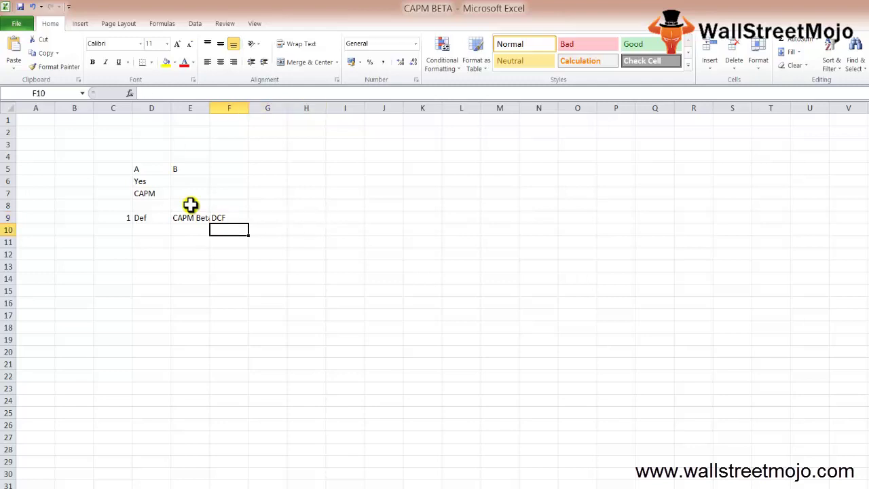
key(Left)
key(Left)
key(Left)
Step: Enter item number 2 in C10 and a formula label in D10
text(2)
key(Tab)
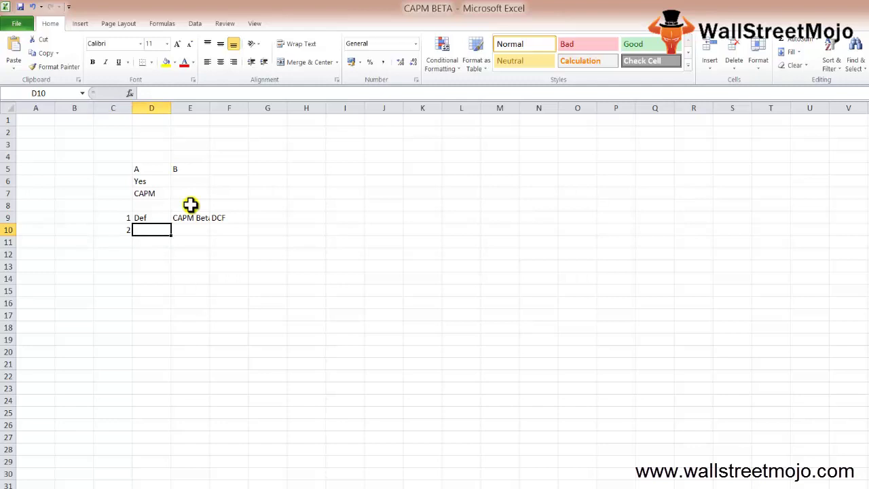
text(Form)
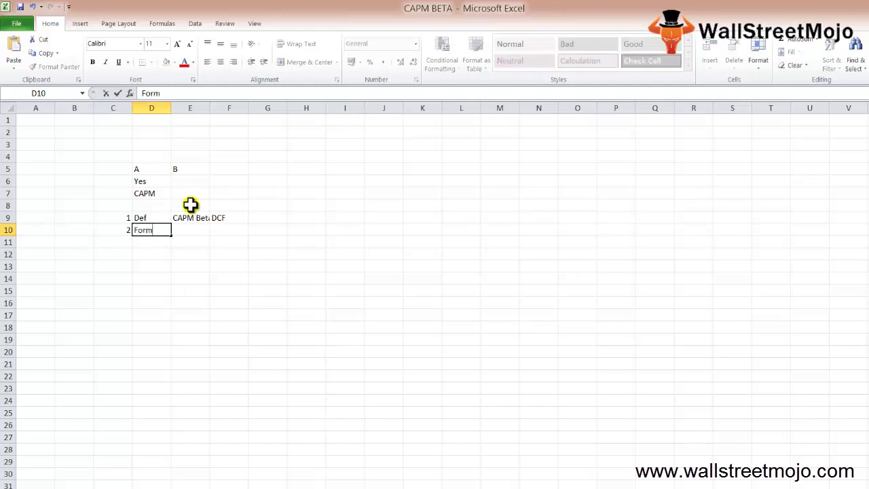
text(ulla)
key(Return)
key(Up)
key(Right)
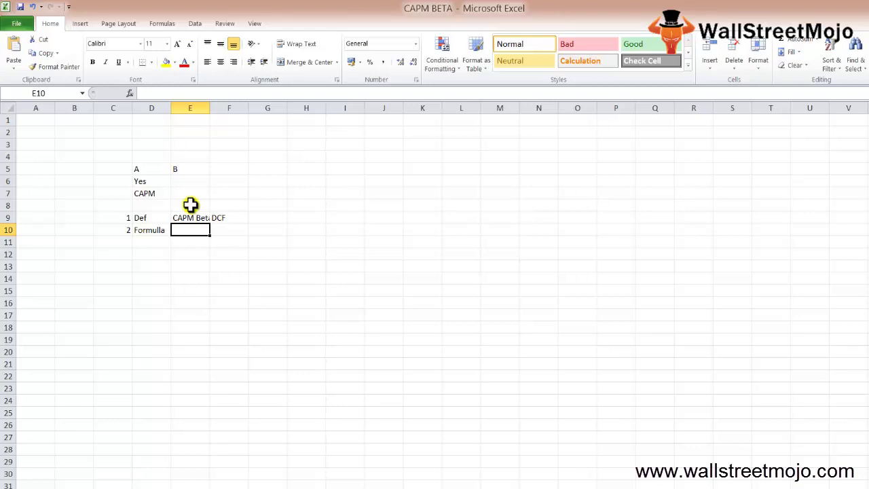
Step: Enter the label 'COST OF EQUITY=' in E10
text(COST OF)
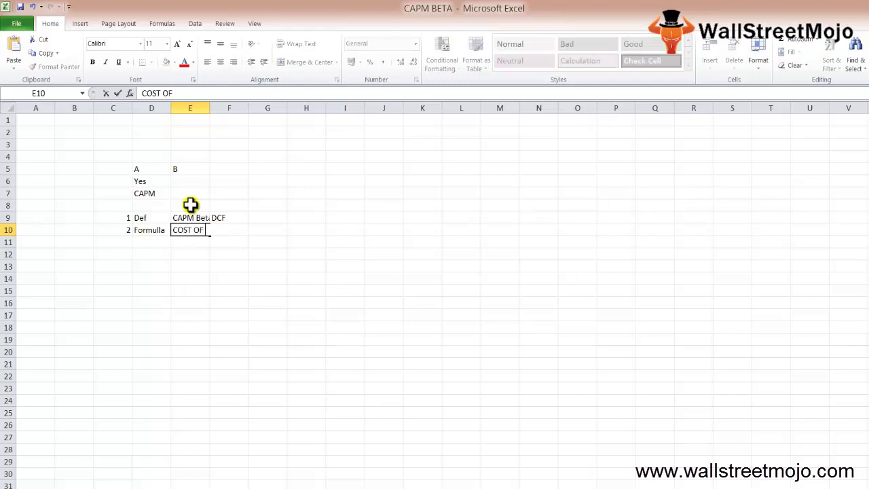
text( EQUIT)
key(BackSpace)
key(BackSpace)
text(ITY)
key(Return)
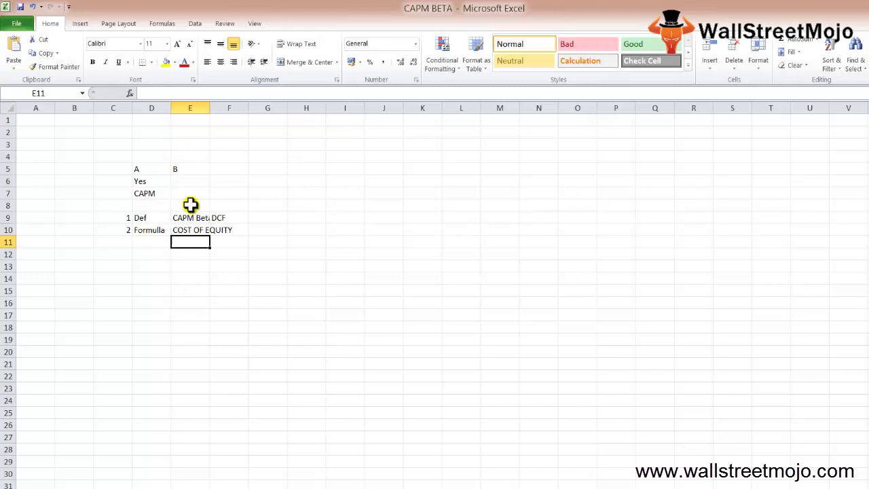
key(Up)
key(Right)
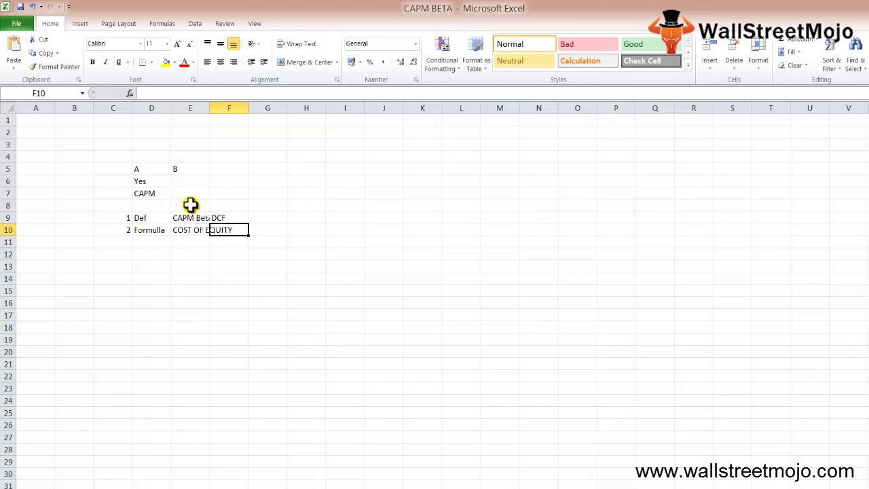
key(Down)
key(Left)
key(Up)
key(Right)
key(Right)
key(Right)
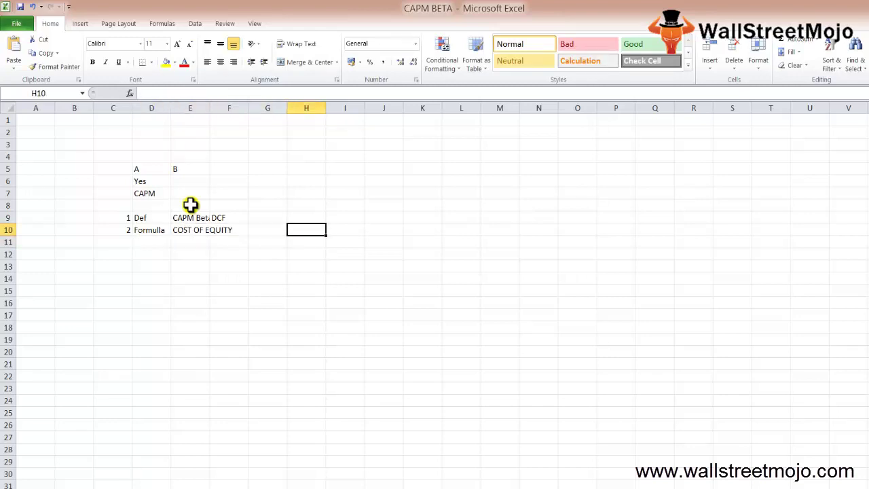
key(Left)
key(Left)
key(Left)
key(F2)
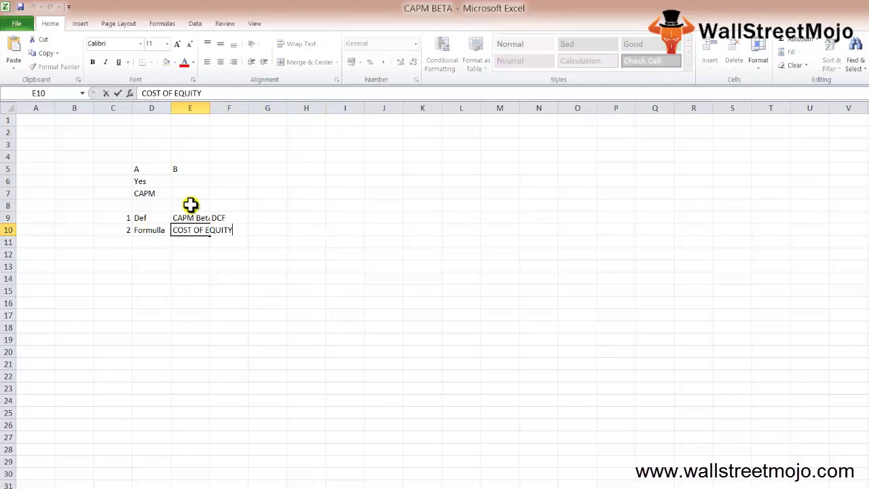
key(Return)
Step: Enter 'RF + Beta * Risk Prem' in G10 and review it
key(Up)
key(Right)
key(Right)
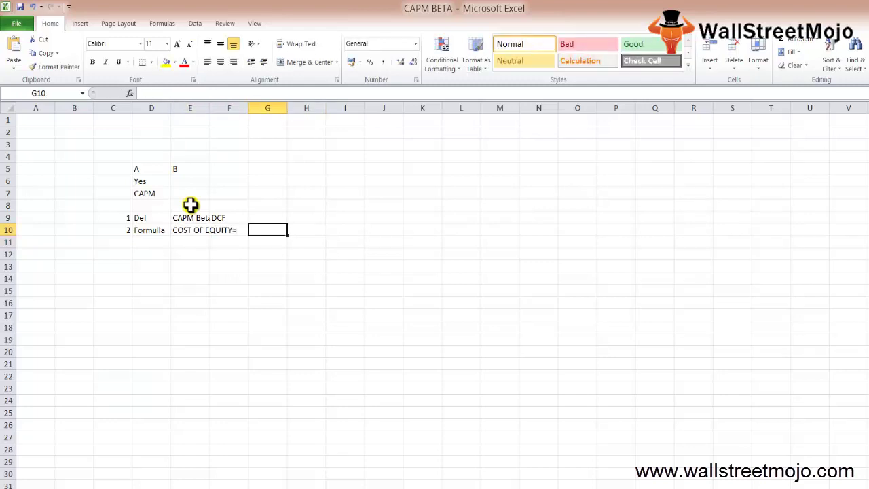
text(RF)
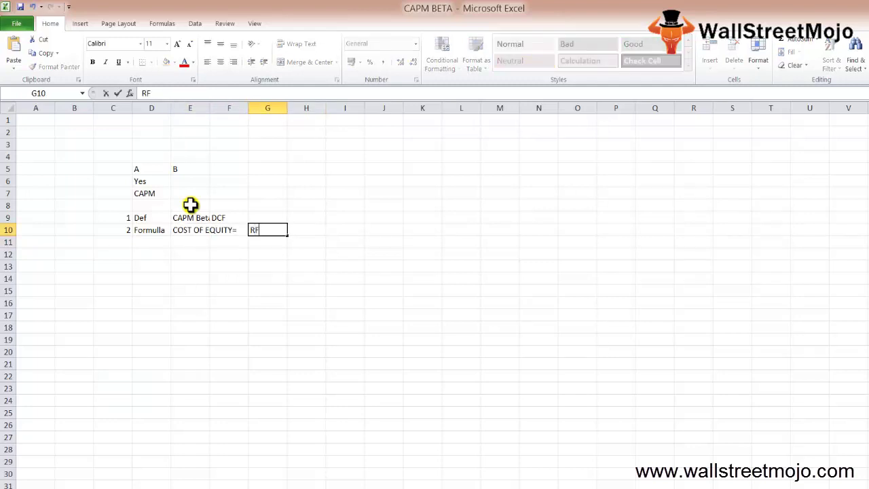
text( + Be)
text(ta * )
text(Risk P)
text(rem)
key(Return)
key(Down)
key(Left)
key(Left)
key(Left)
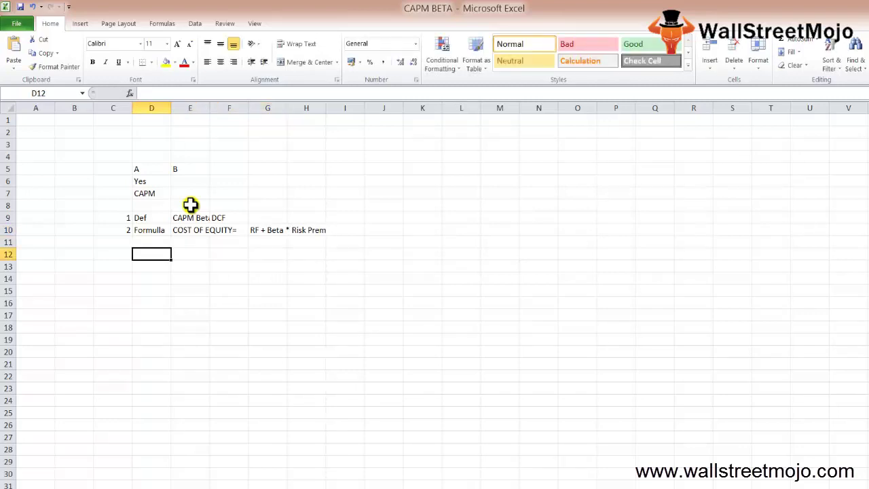
key(Right)
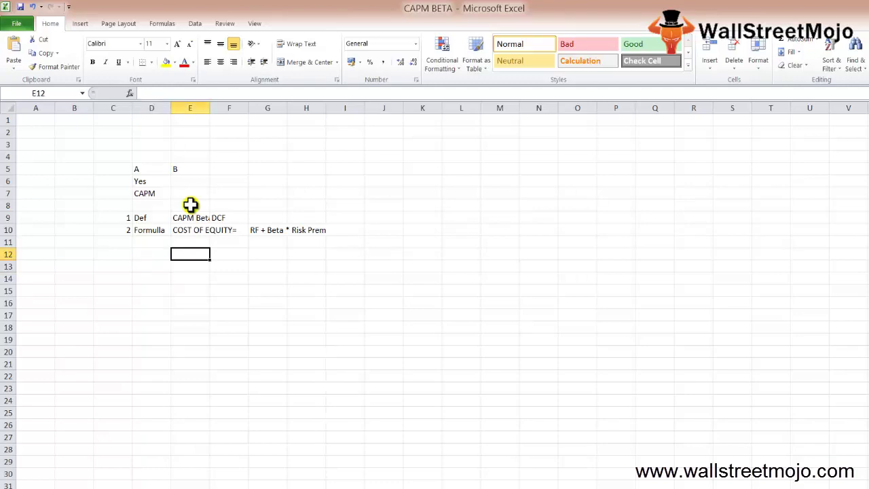
key(Right)
key(Right)
key(Up)
key(Up)
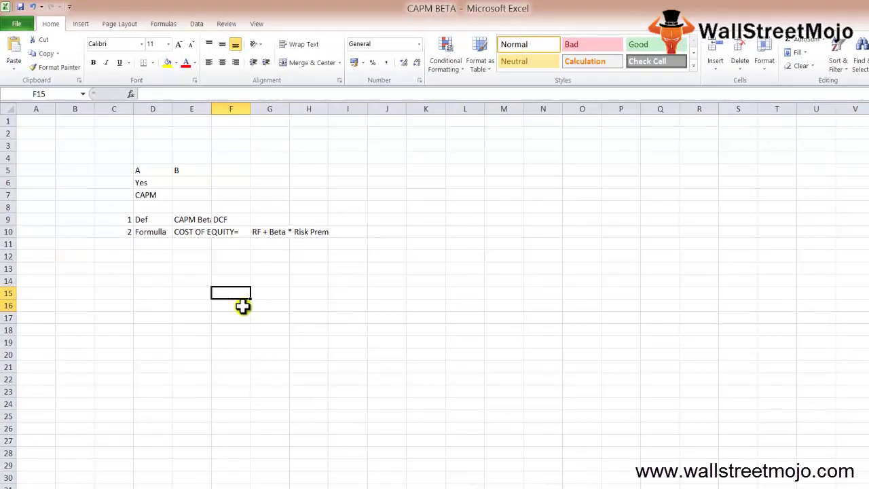
Step: Enter the heading Risk in E14, fixing typos
key(Left)
key(Up)
key(Left)
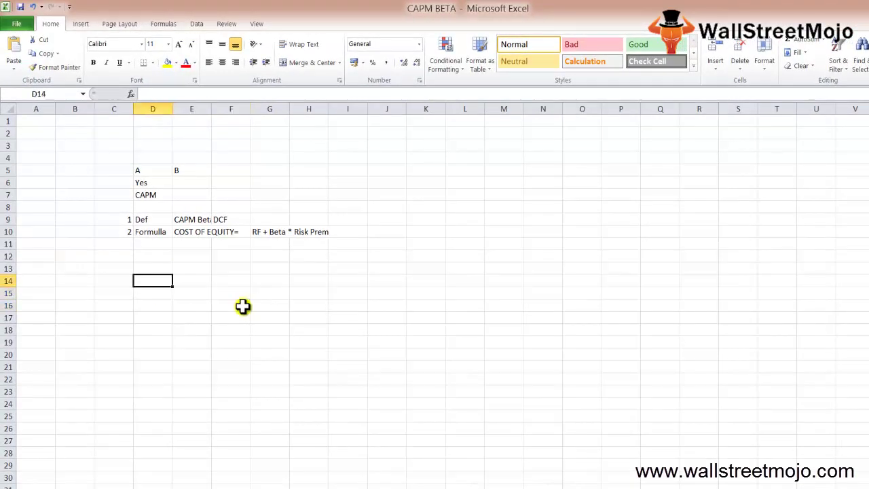
key(Right)
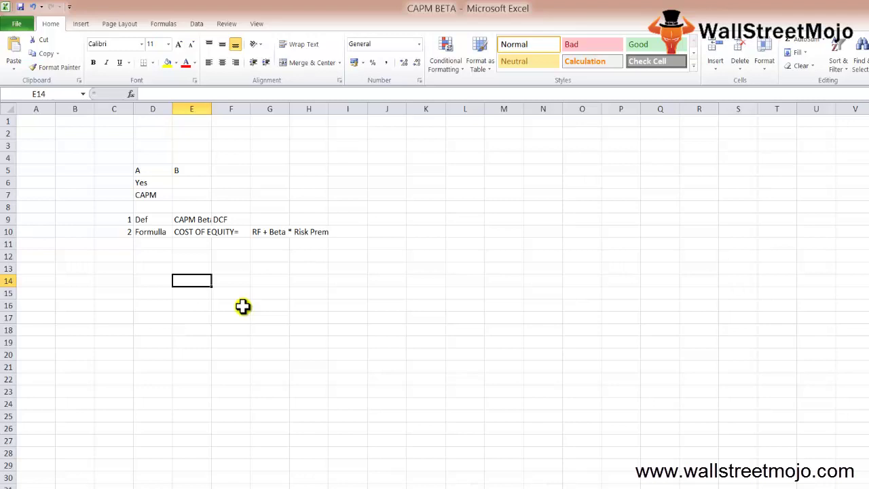
text(Ru)
key(BackSpace)
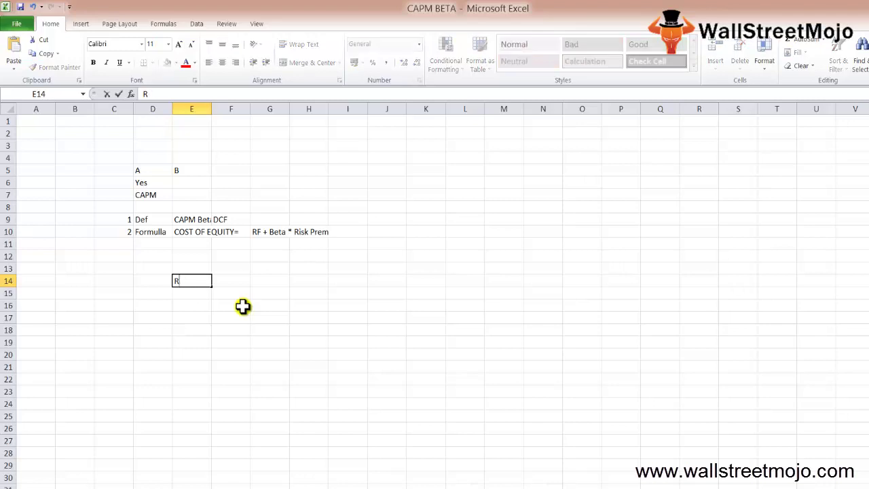
text(isk)
key(BackSpace)
key(BackSpace)
text(sk)
key(Return)
Step: List risk types NSR in E16 and SR in E17
key(Down)
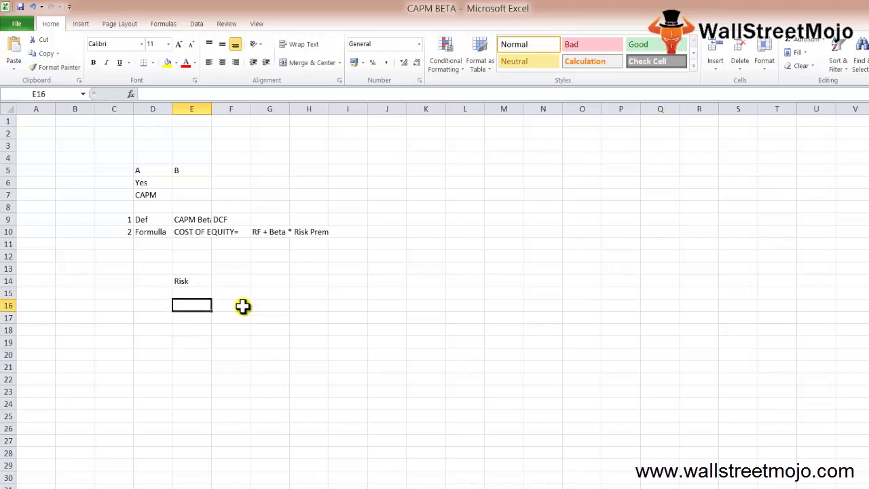
key(Down)
key(Up)
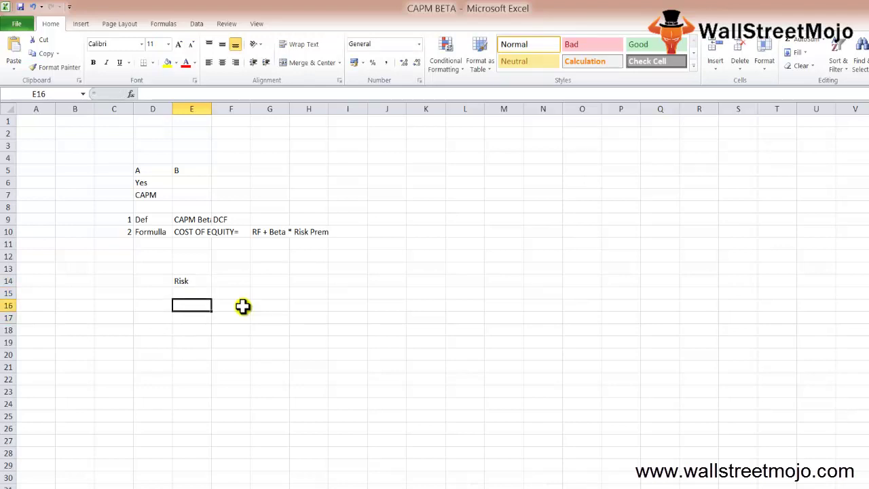
text(NSR)
key(Return)
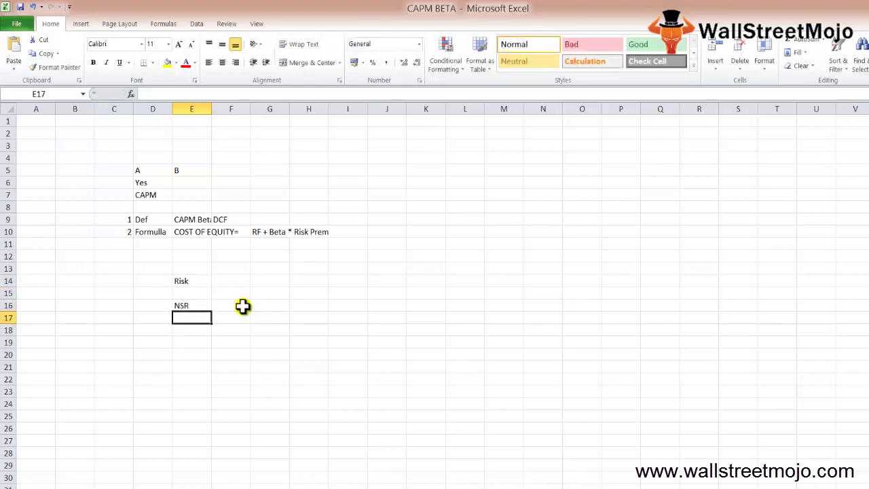
key(Up)
key(Down)
text(SR)
key(Return)
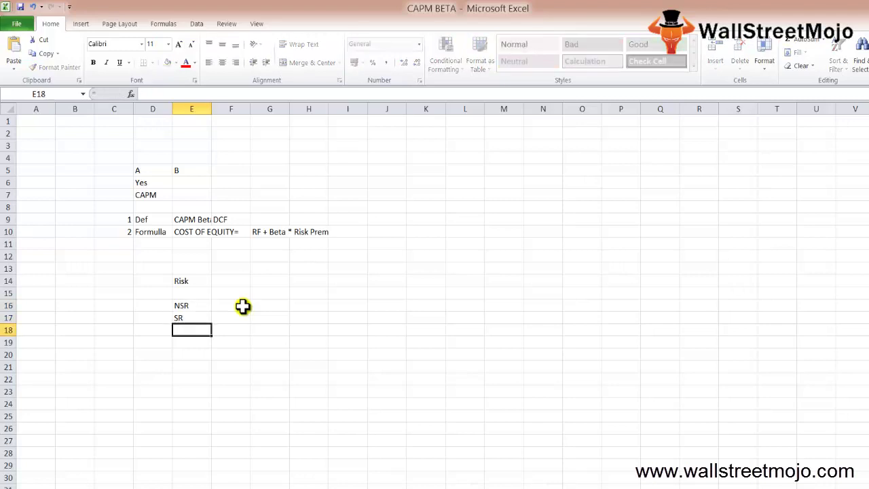
key(Up)
key(Up)
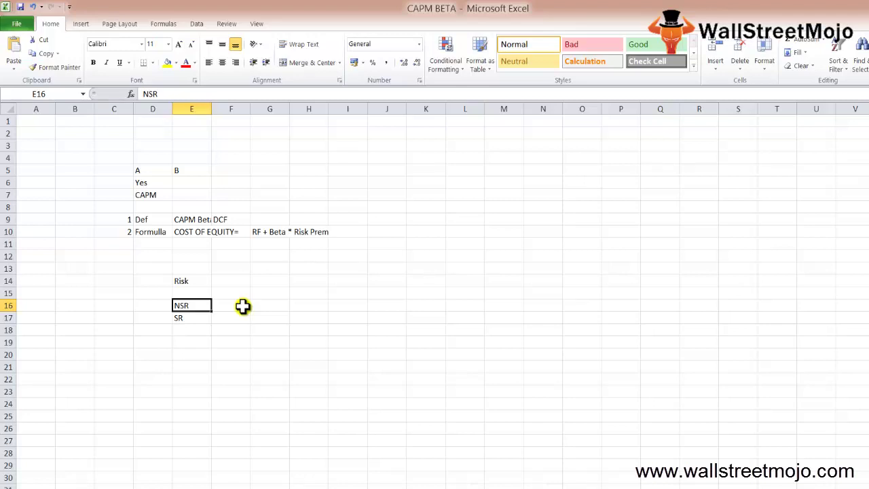
Step: Note Beta in F17 beside SR
key(Right)
key(Left)
key(Down)
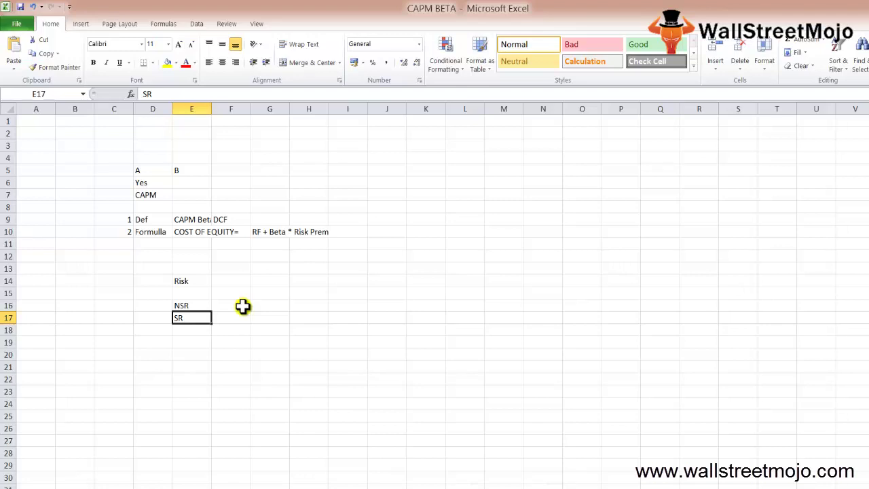
key(Right)
text(BEt)
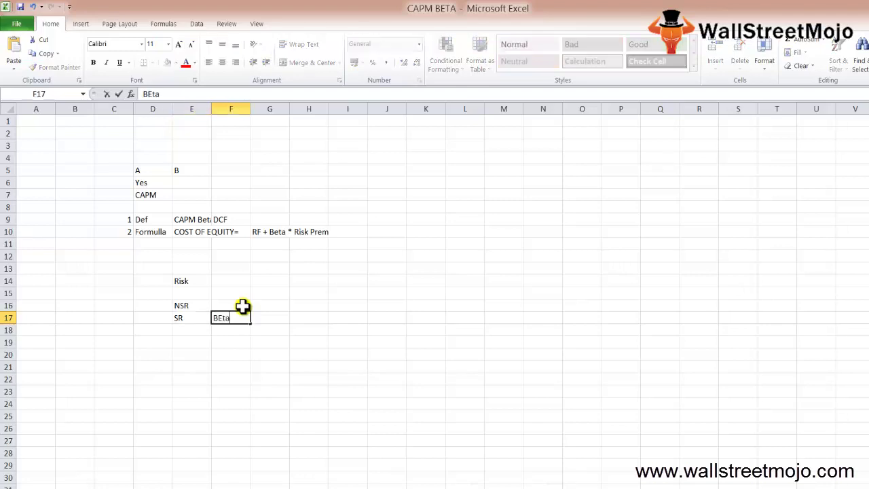
key(ctrl+Return)
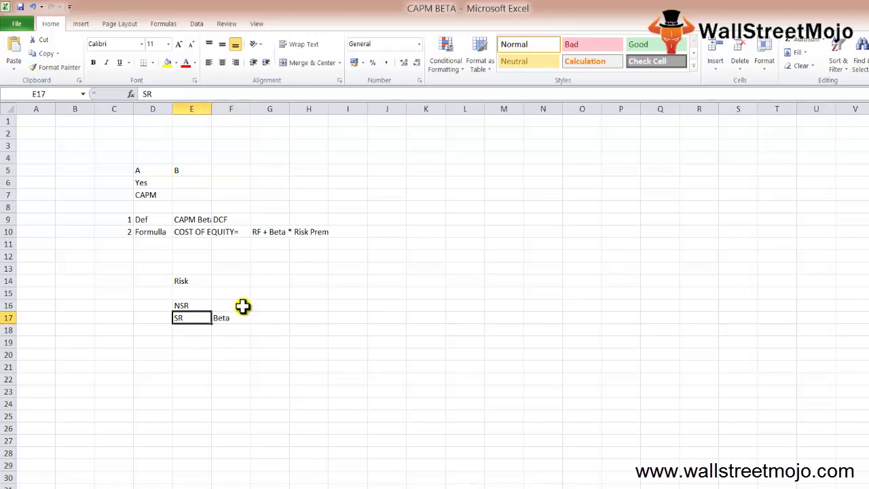